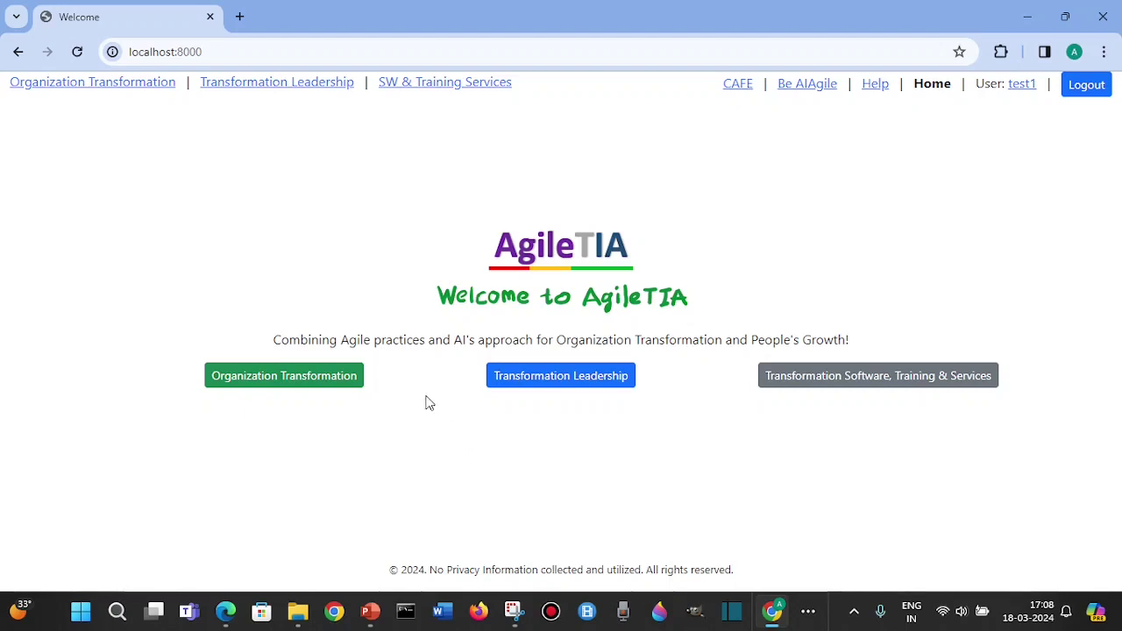
# - Go from the AgileTIA welcome page to the CAFE section
pyautogui.click(739, 85)
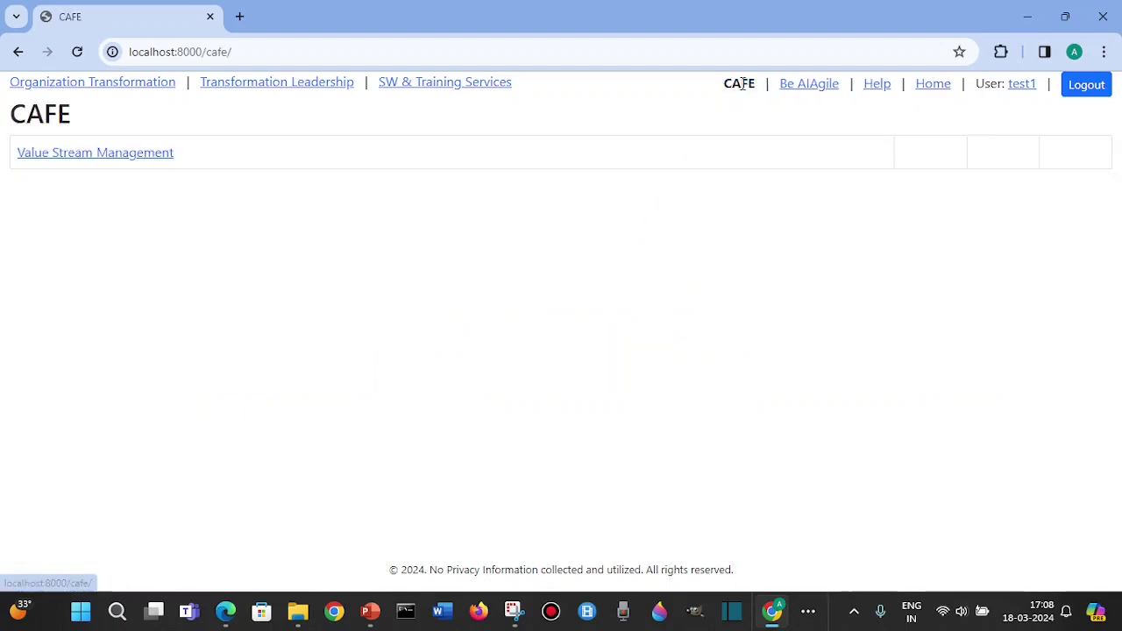
# - Open the Value Stream Management page from the CAFE listing
pyautogui.click(154, 163)
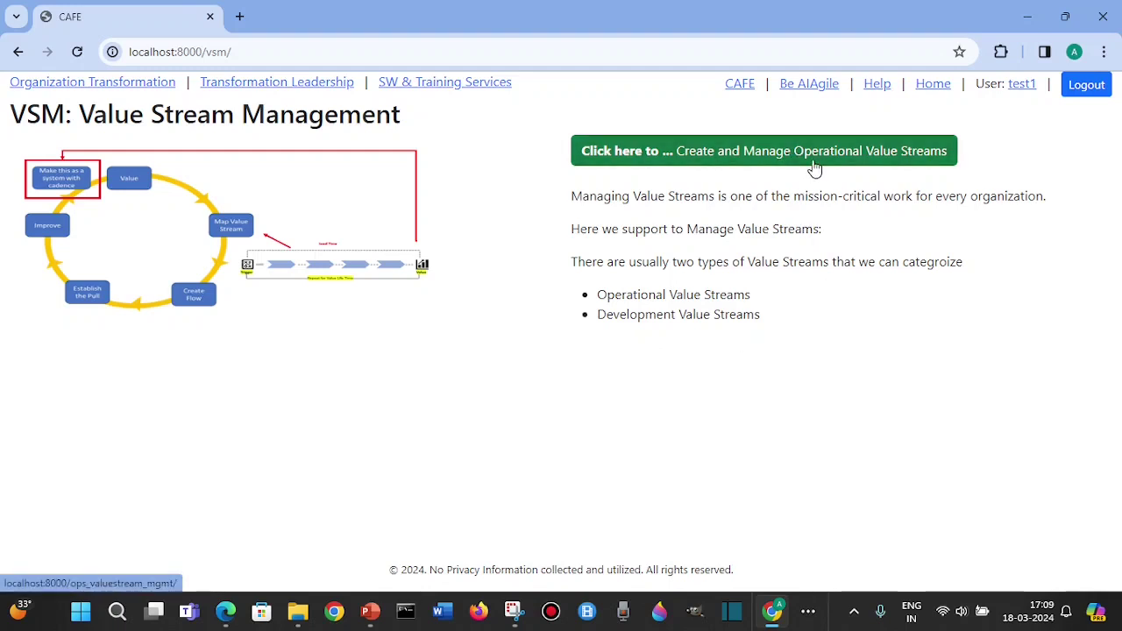
# - List the operational value streams: Consumer Loan, Mfg Operational Value Stream and test
pyautogui.click(814, 168)
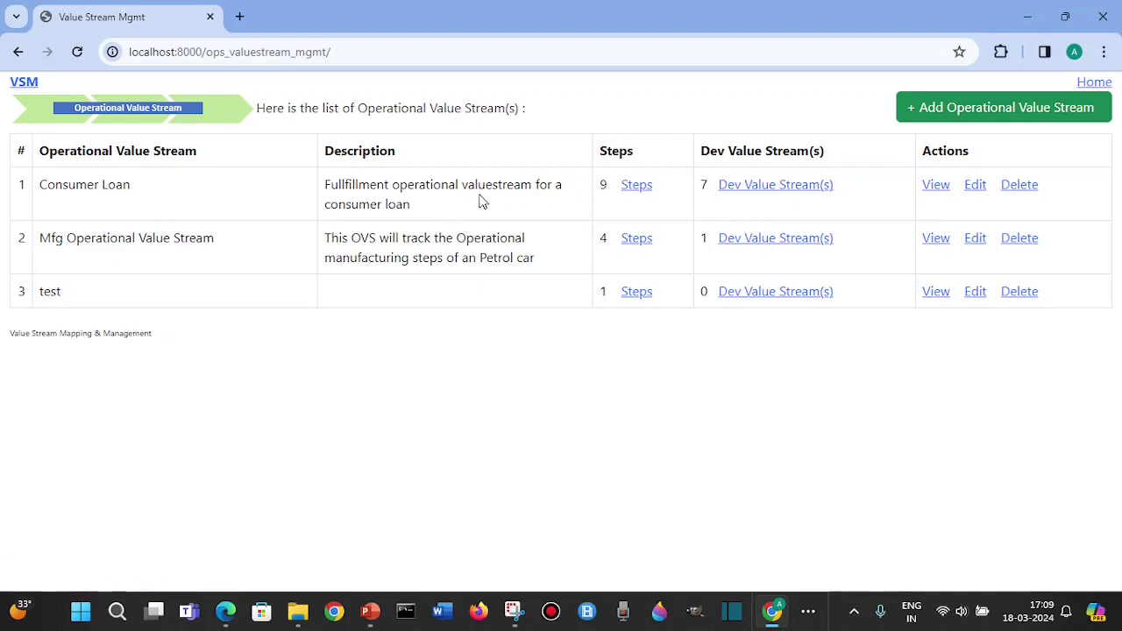
# - Show Consumer Loan's nine steps with value creation time, delay time and accuracy
pyautogui.click(645, 195)
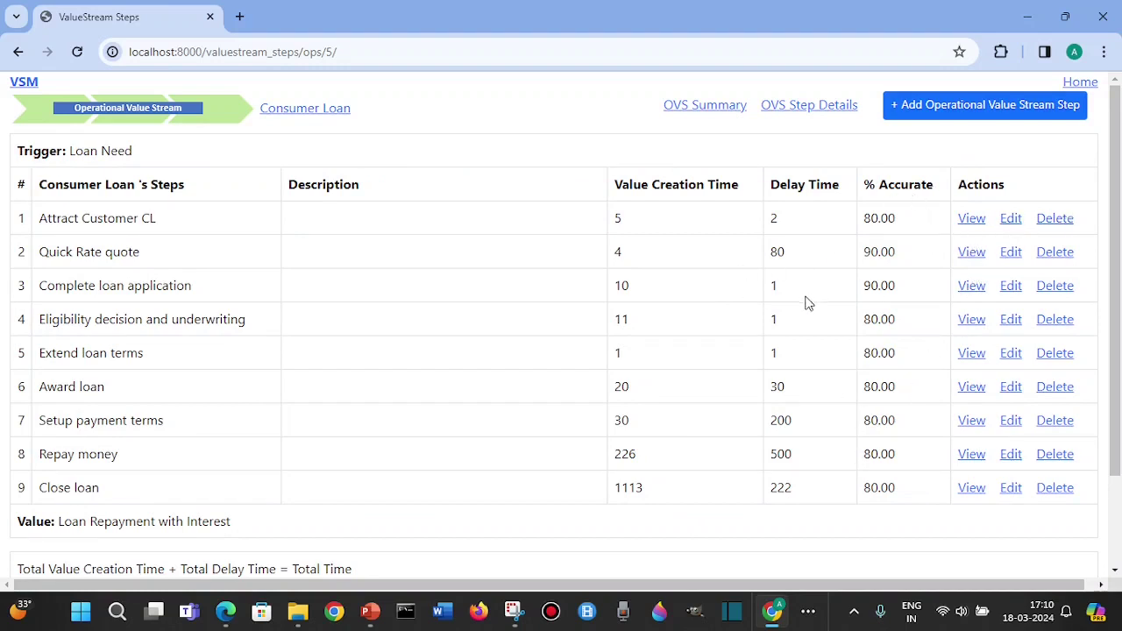
# - View the Consumer Loan value stream map (PT 1420, LT 2457, 57.79%), then return to the steps table
pyautogui.click(712, 114)
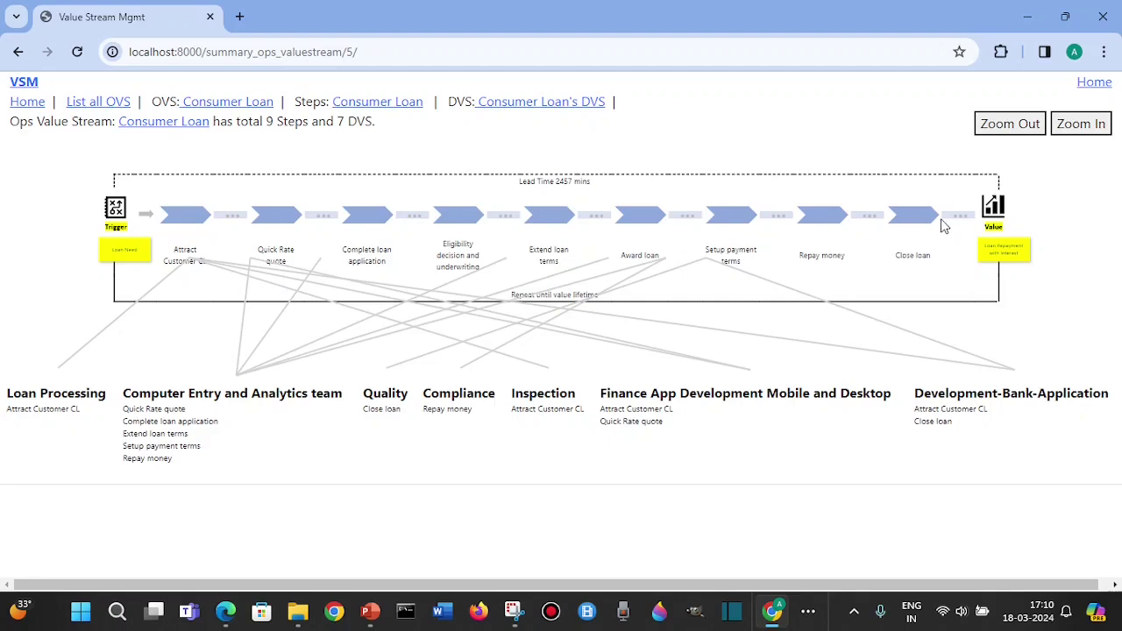
pyautogui.click(17, 51)
# - View the Consumer Loan step details board, then return to the steps table
pyautogui.click(811, 106)
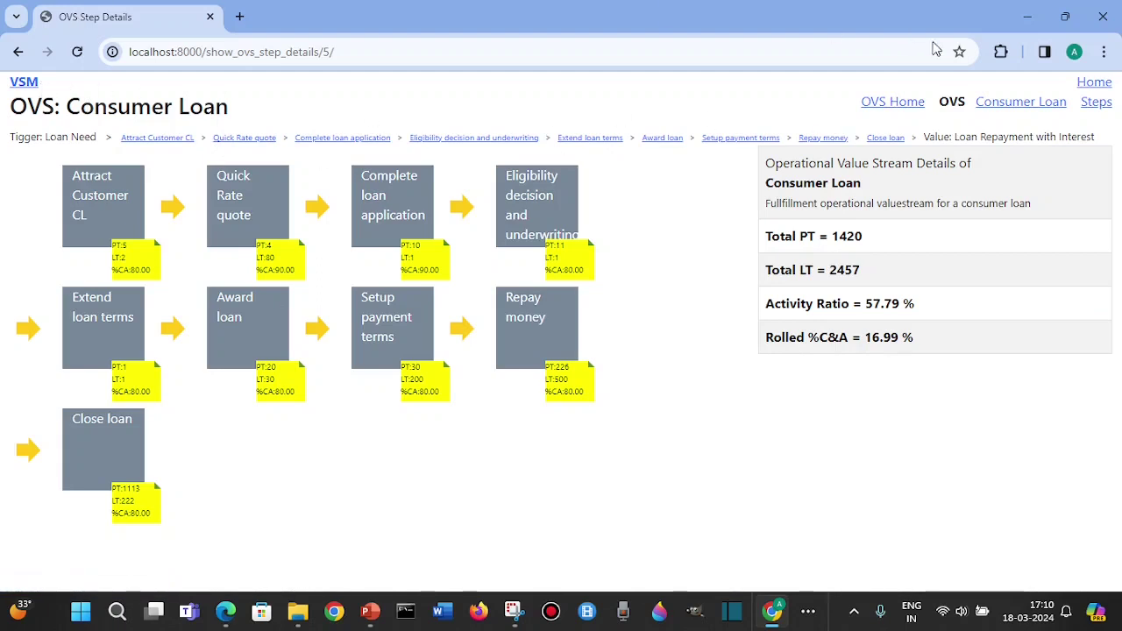
pyautogui.click(19, 53)
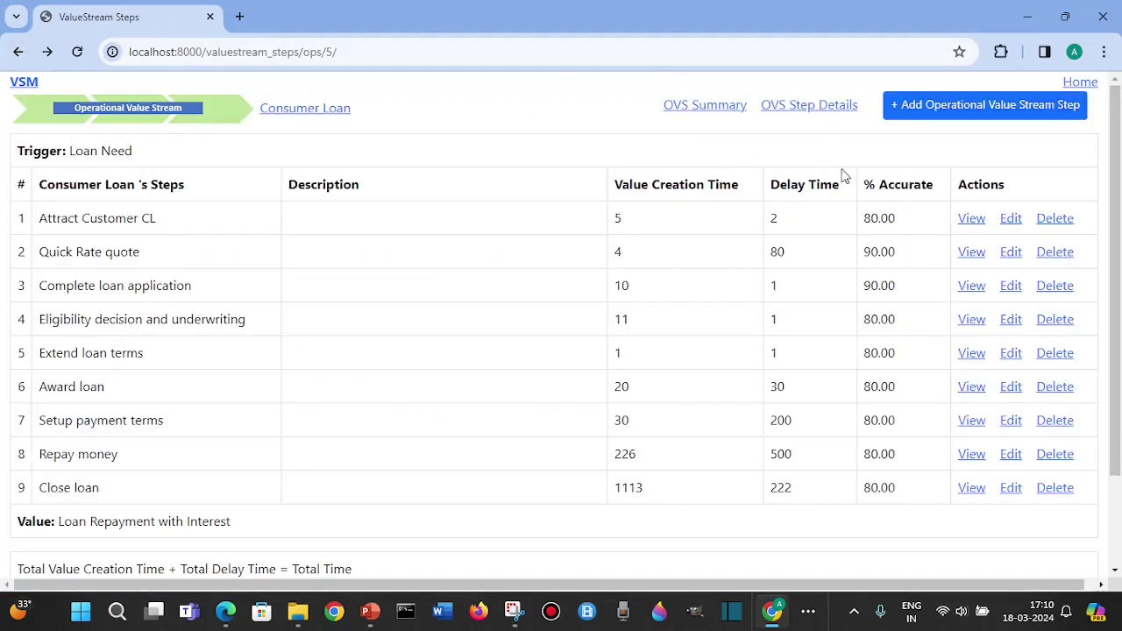
# - List Consumer Loan's seven development value streams, such as Loan Processing and Quality
pyautogui.click(344, 112)
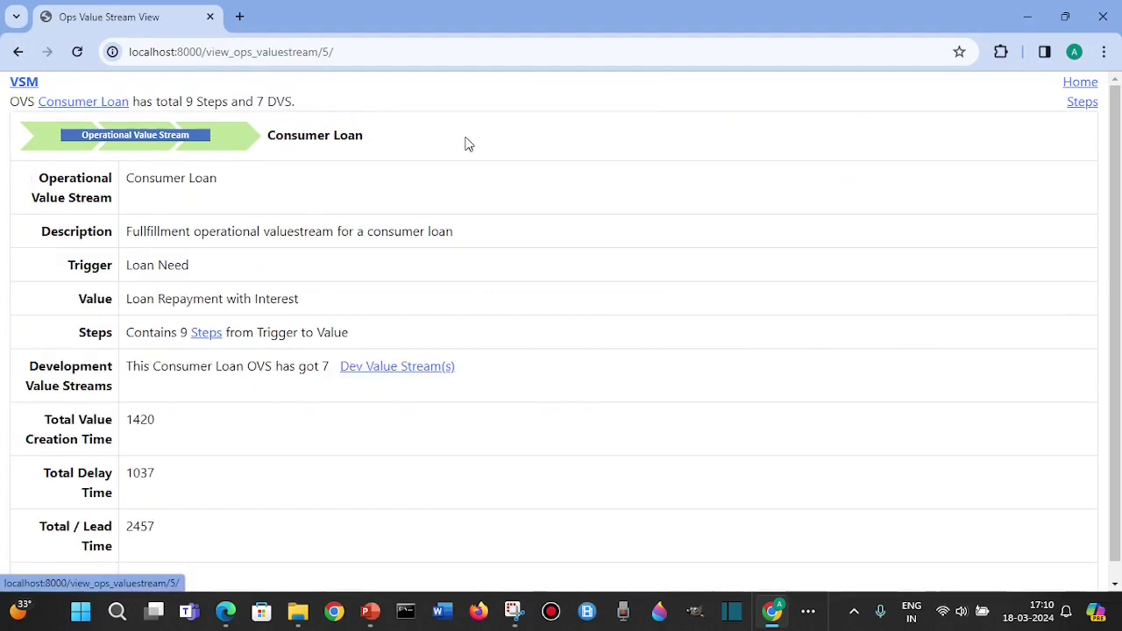
pyautogui.click(400, 369)
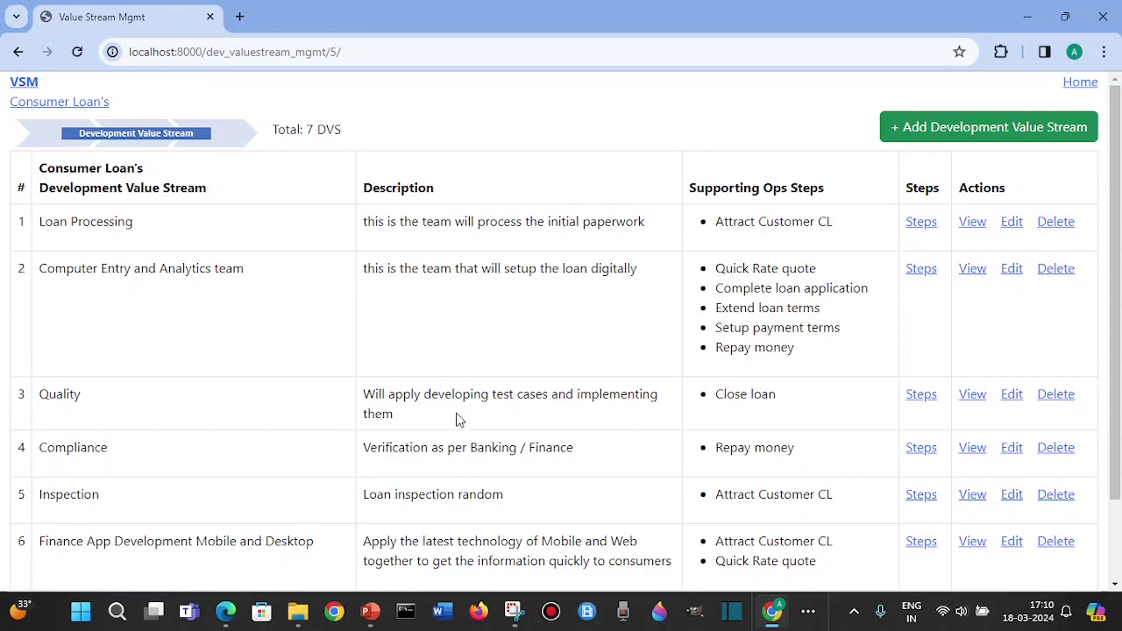
# - Show the five Loan Processing steps with total time 179 and 20.11% efficiency
pyautogui.click(922, 222)
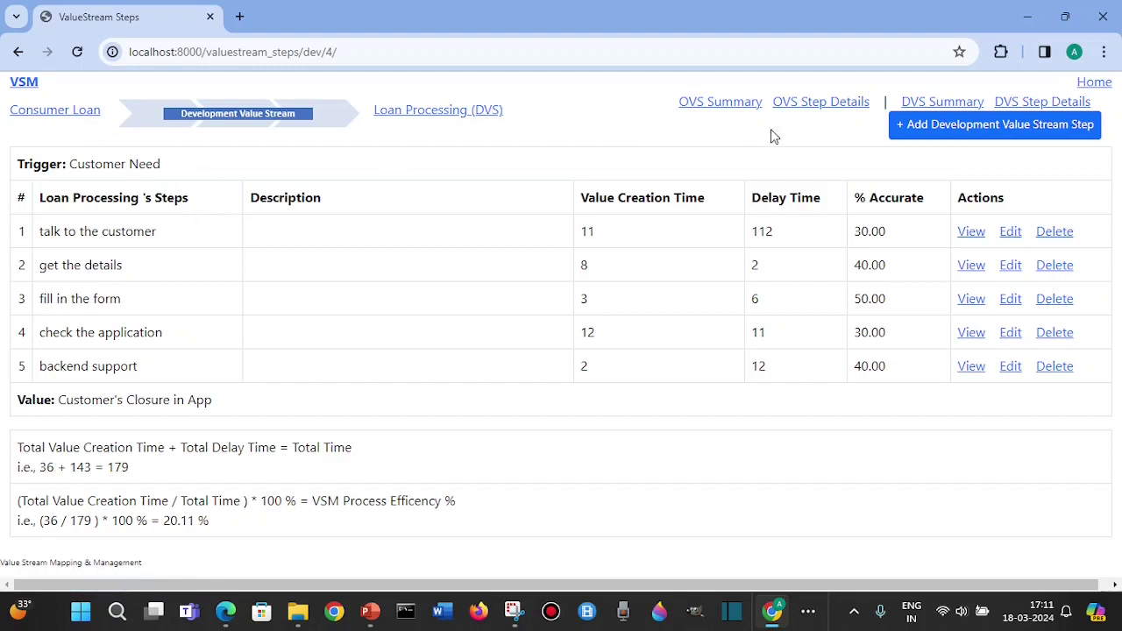
# - View the Loan Processing summary diagram, then its step details board (PT 36, LT 179)
pyautogui.click(960, 104)
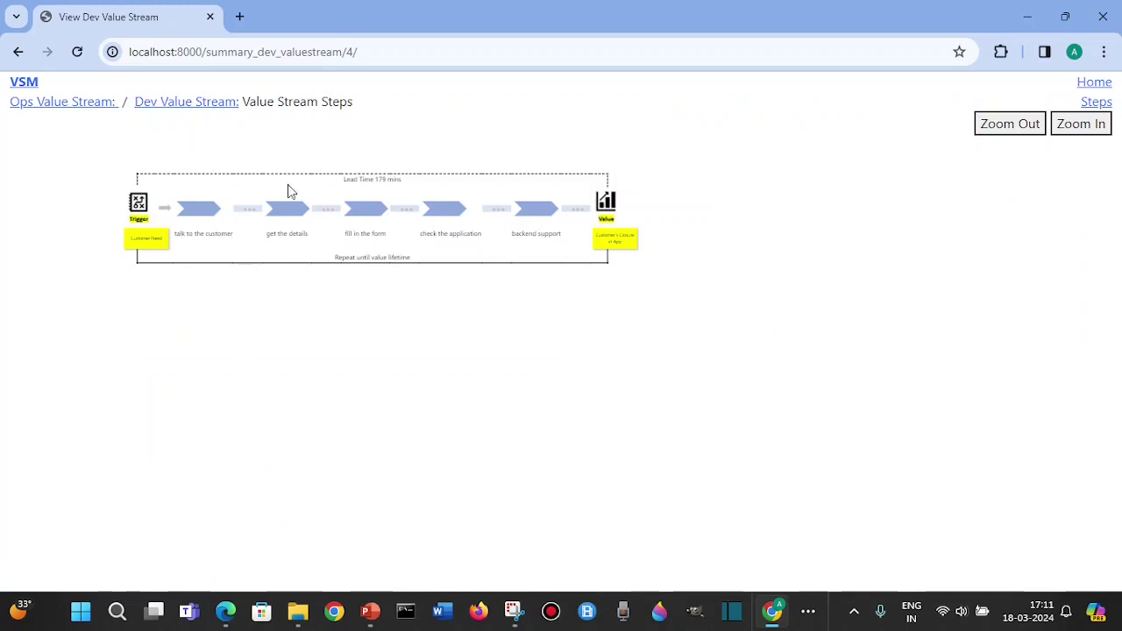
pyautogui.click(19, 53)
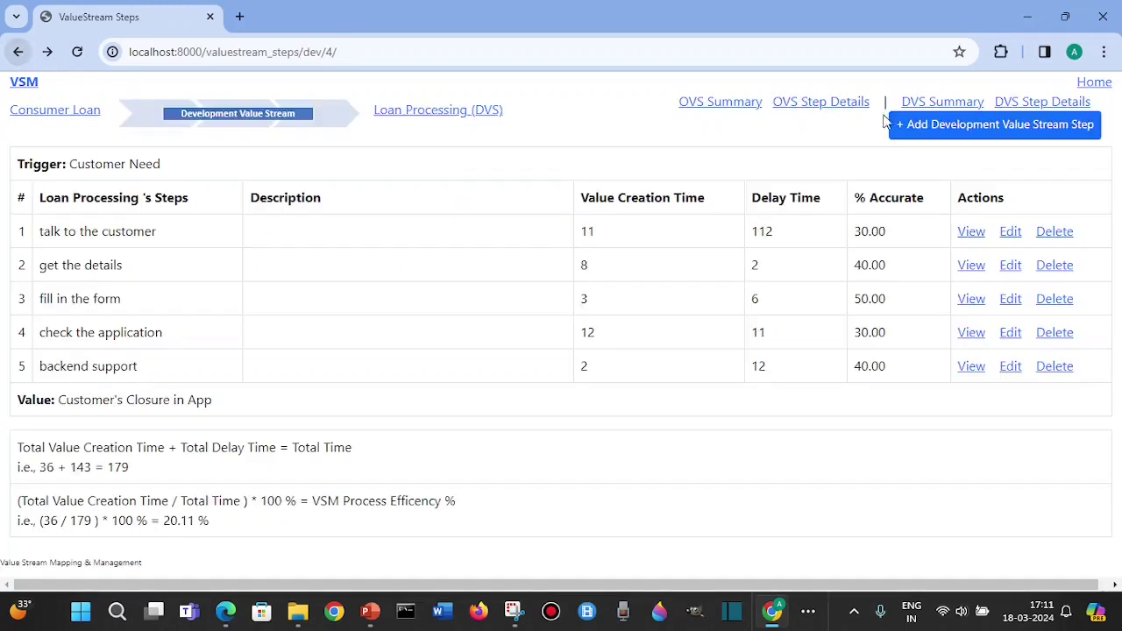
pyautogui.click(1022, 102)
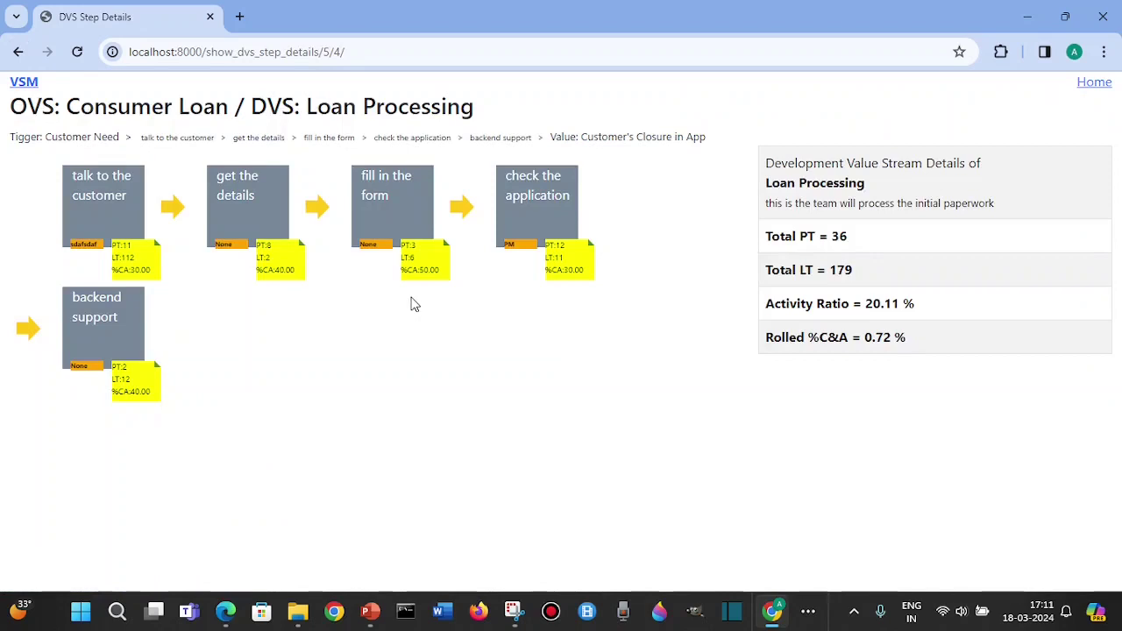
# - Return from the step details board to the five-step Loan Processing table
pyautogui.click(19, 52)
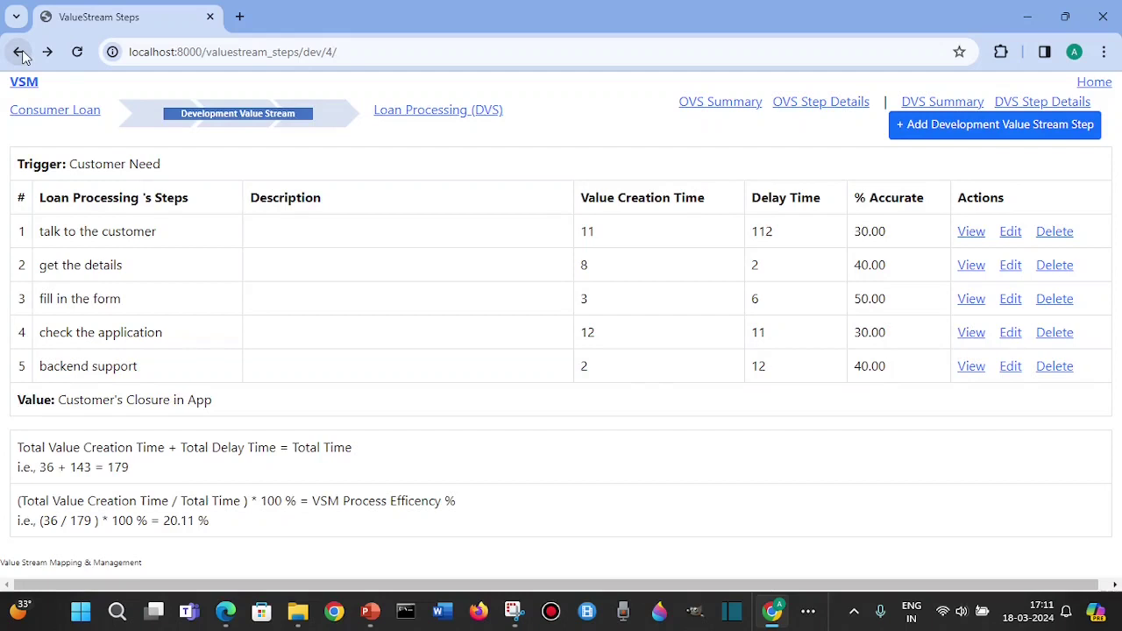